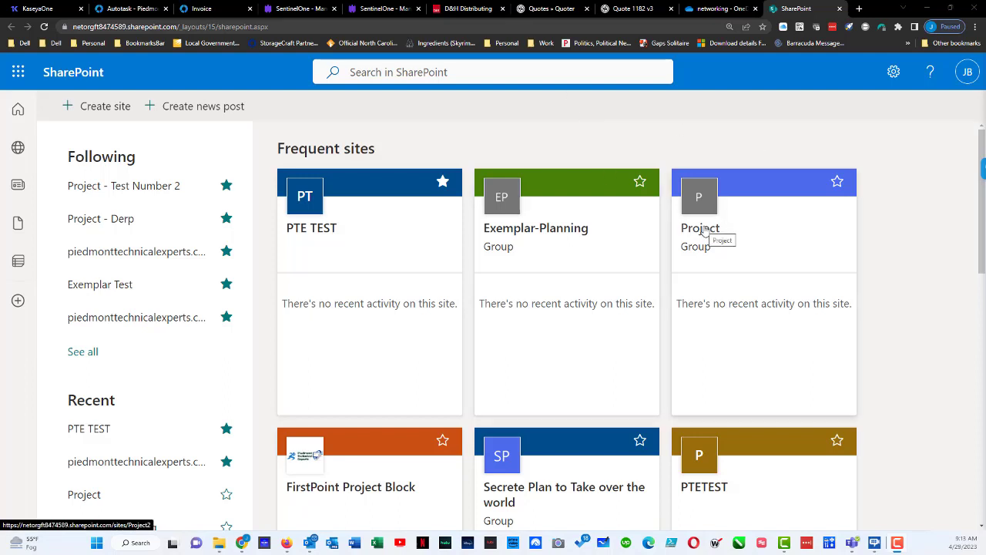
- Start sharing the General folder from the Project site's document library and add the colleague as the link recipient
click(703, 231)
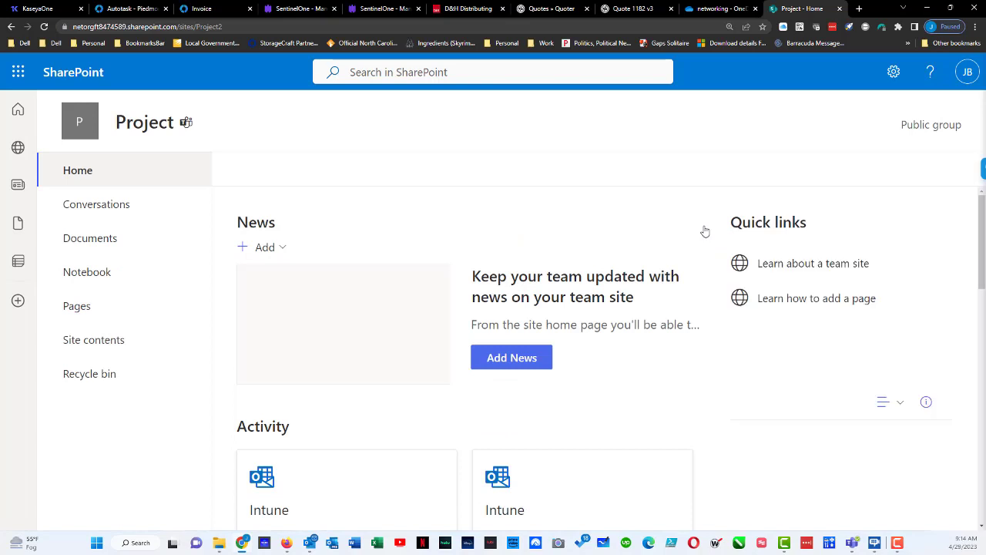
click(90, 242)
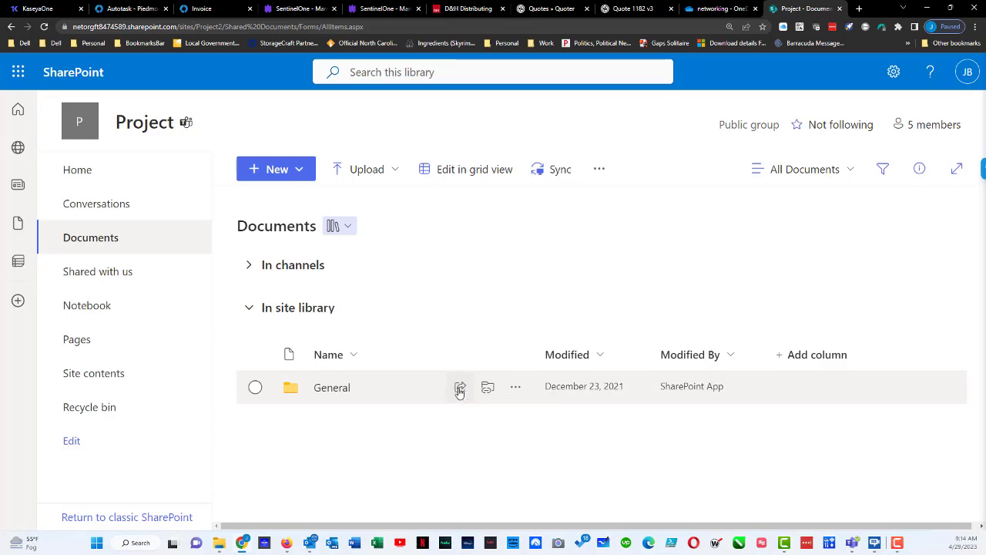
click(459, 388)
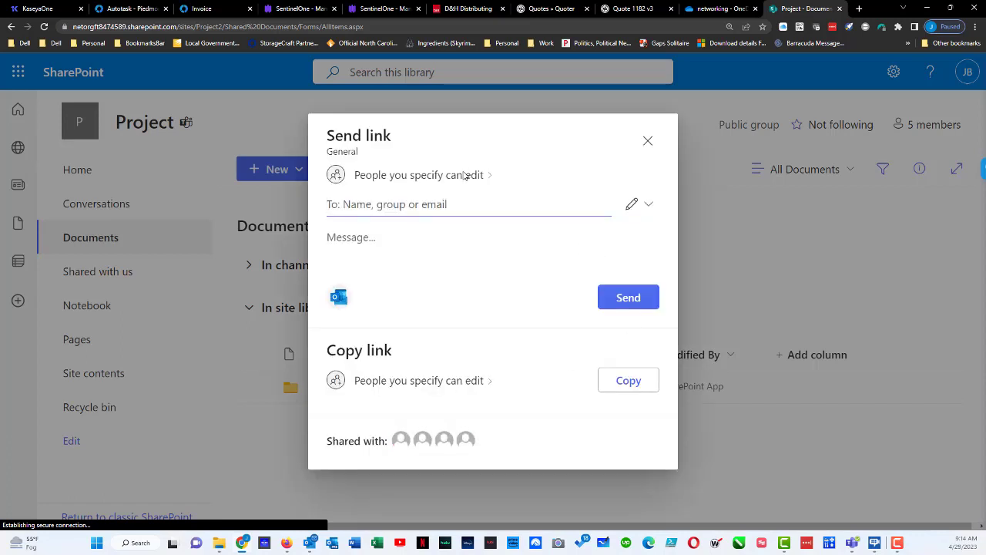
click(451, 205)
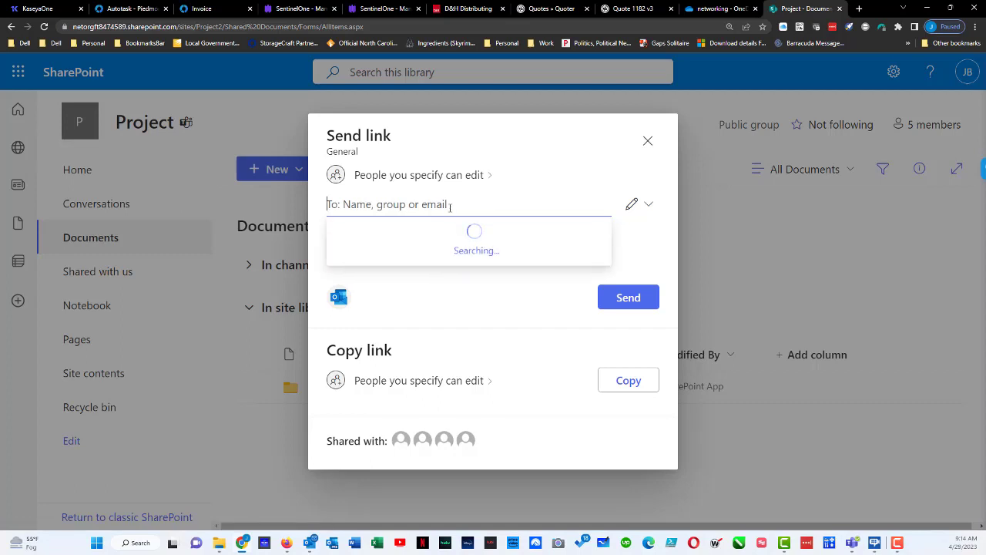
text(pete)
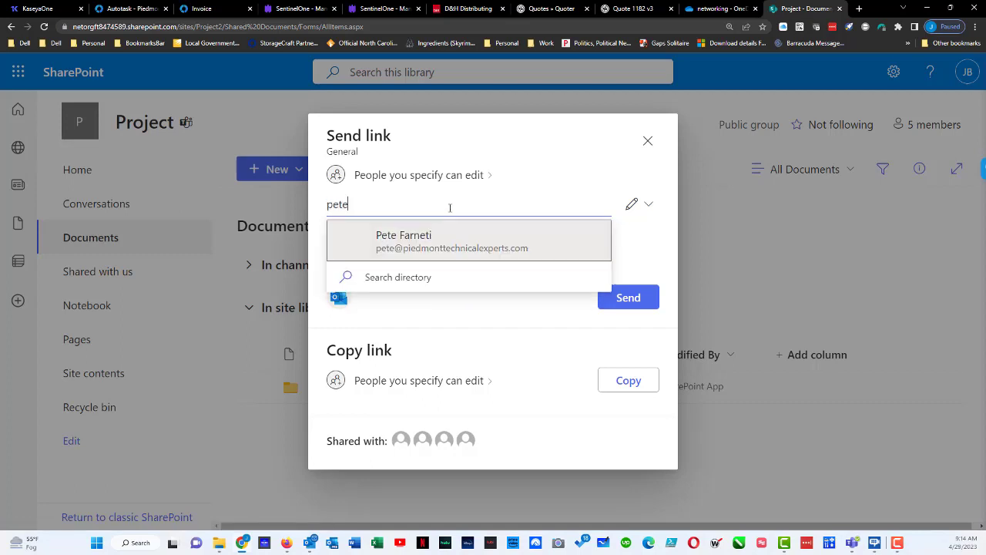
click(385, 246)
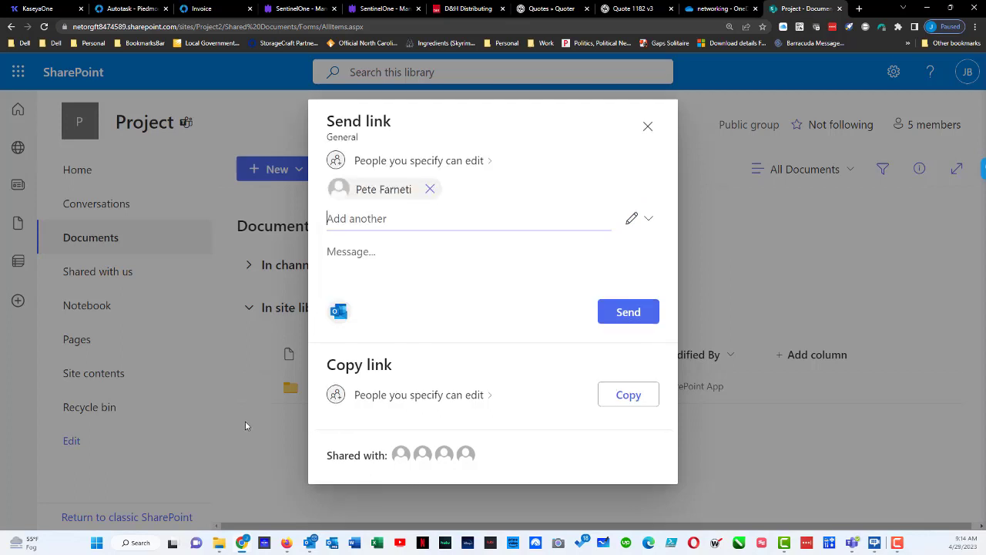
- Create a copyable link to the General folder for chosen people with Can view permission and Block download on, closing the link window
click(489, 396)
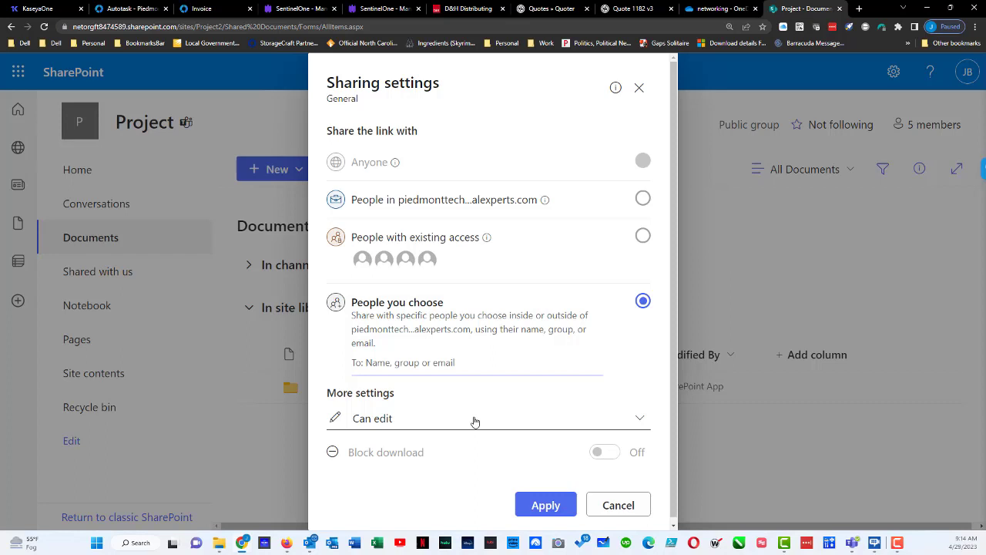
click(474, 421)
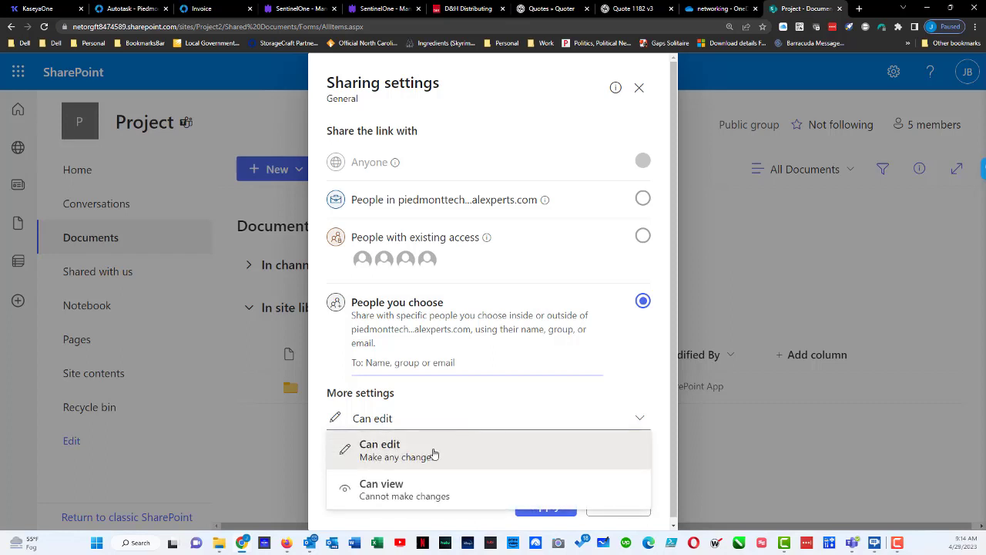
click(410, 501)
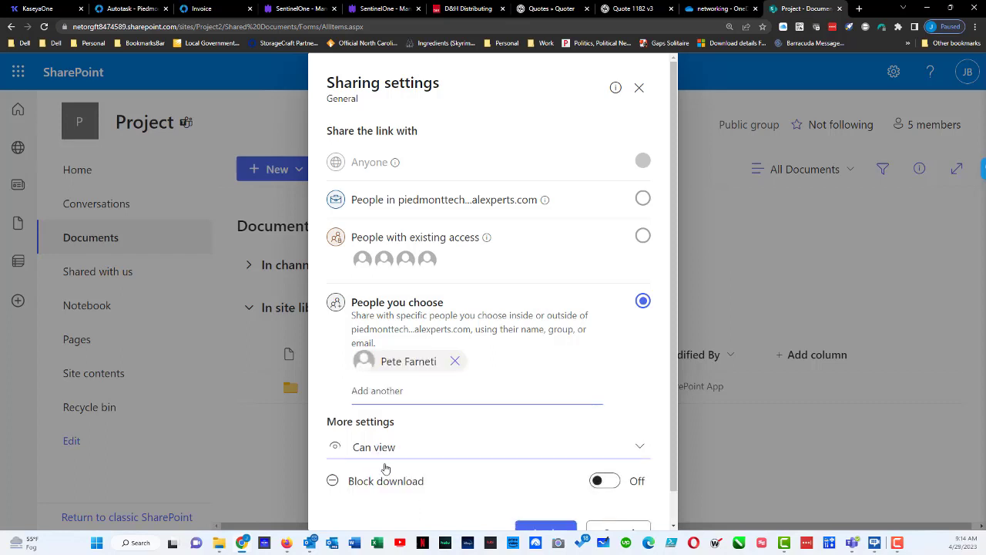
click(602, 484)
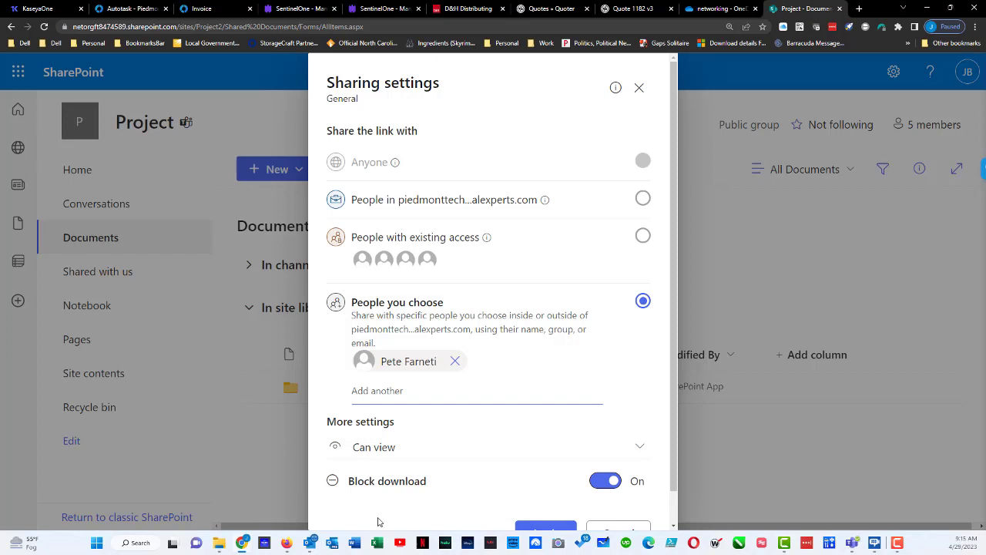
click(524, 528)
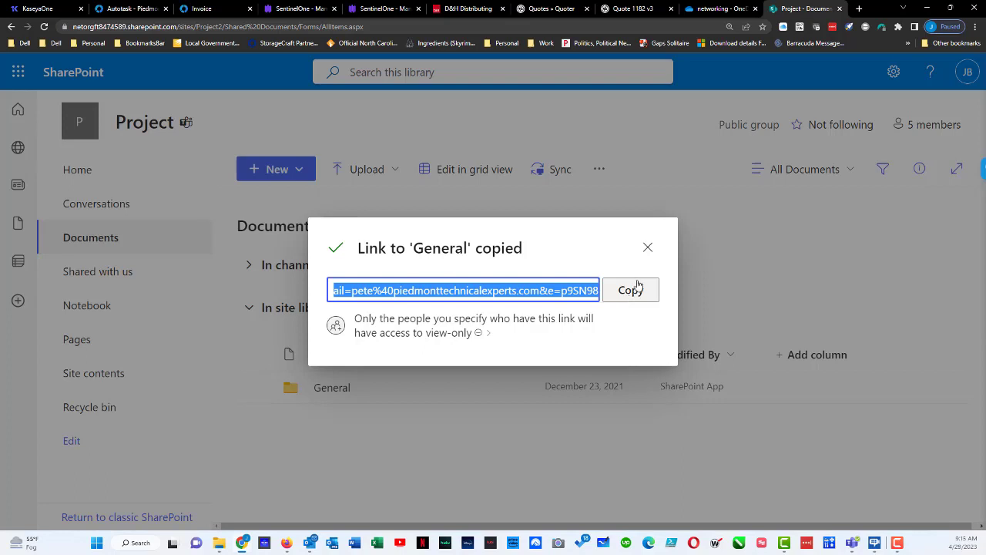
click(648, 247)
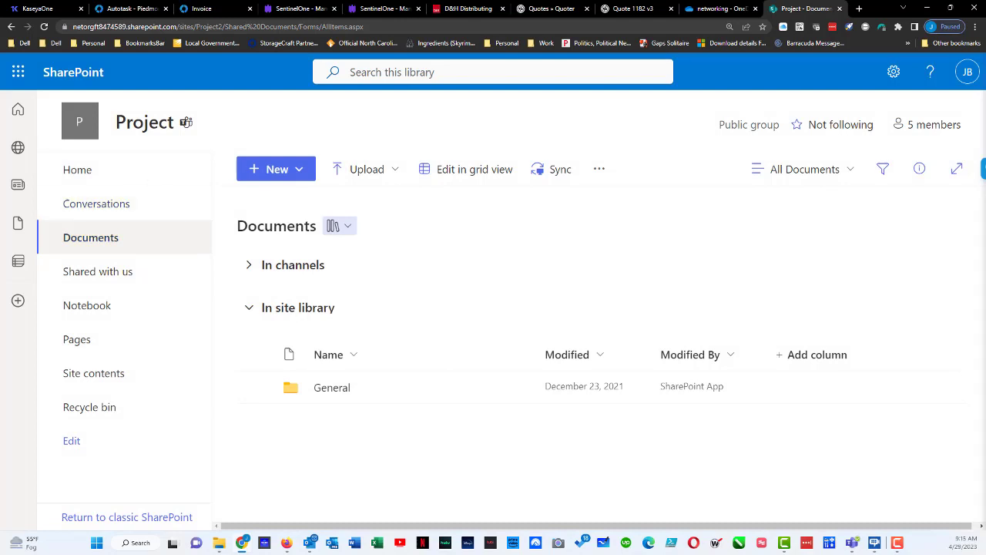
- Return to the SharePoint start page and open the Sales folder in the piedmonttechnicalexperts.com site's document library
click(29, 114)
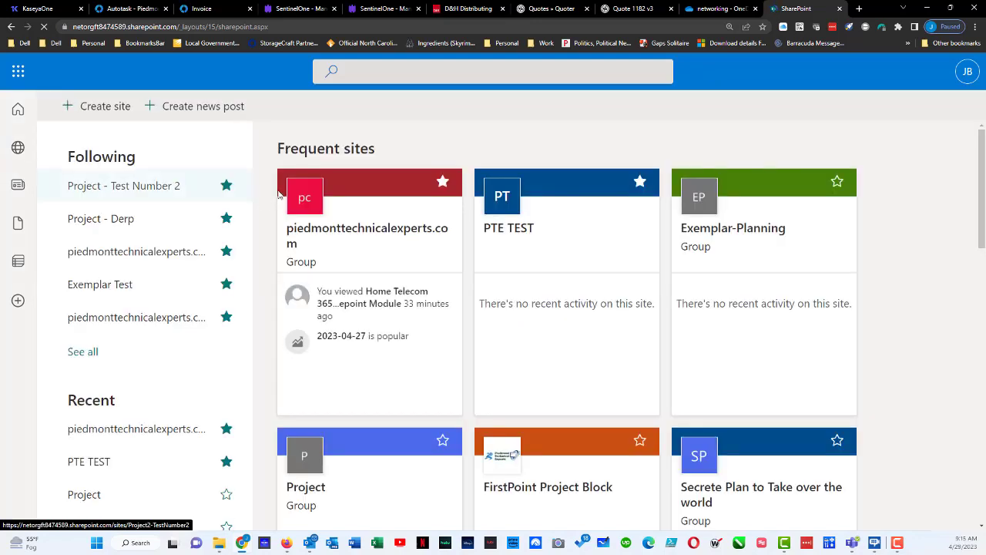
click(400, 235)
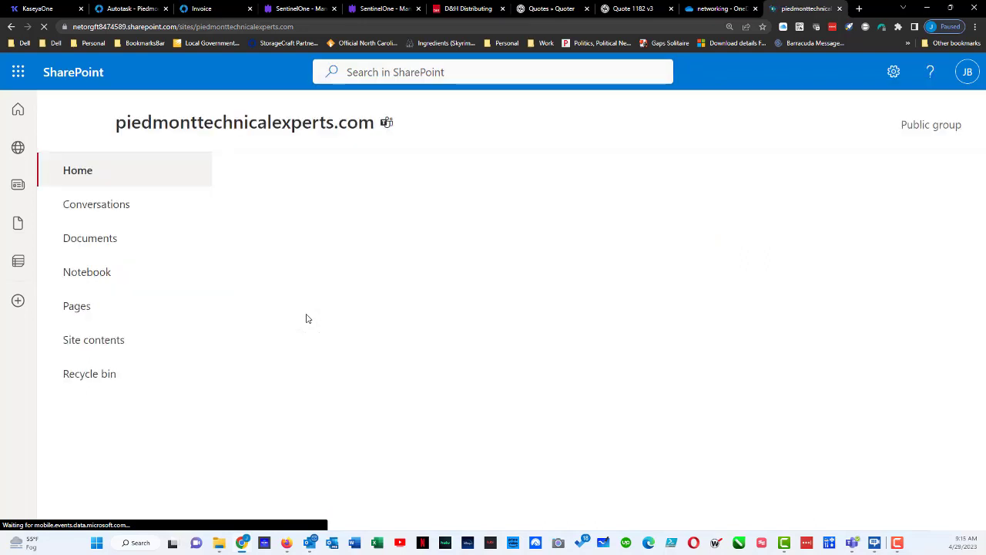
click(70, 241)
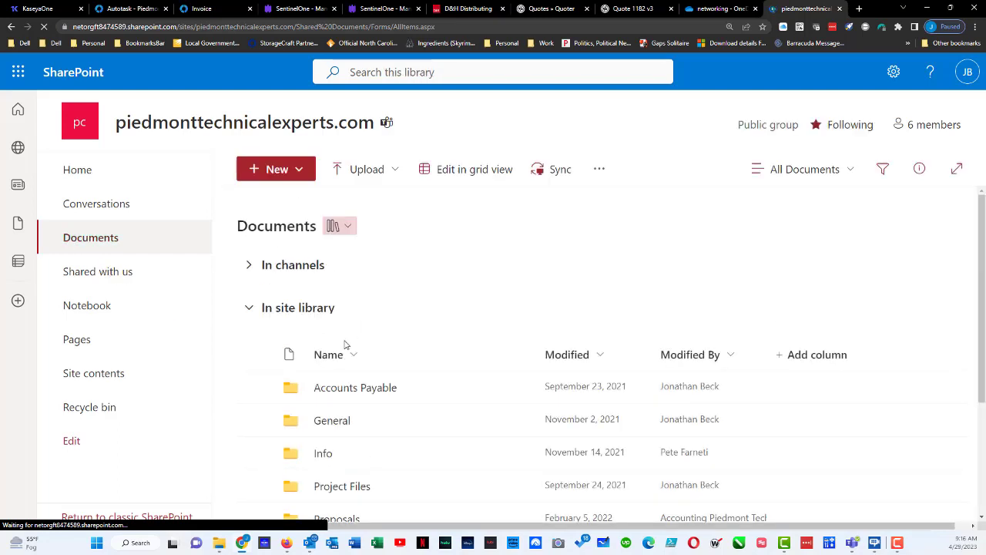
scroll(344, 344, down, 2)
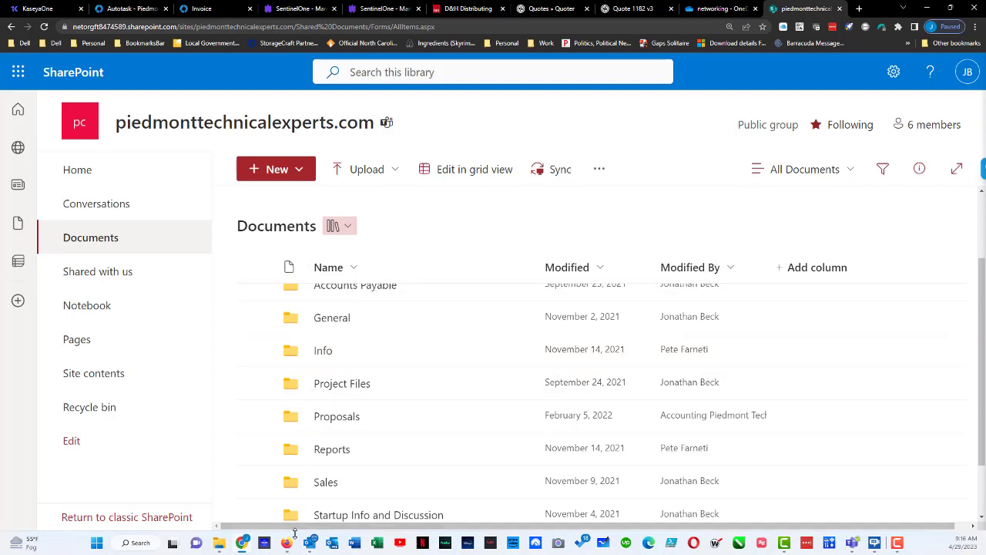
click(324, 484)
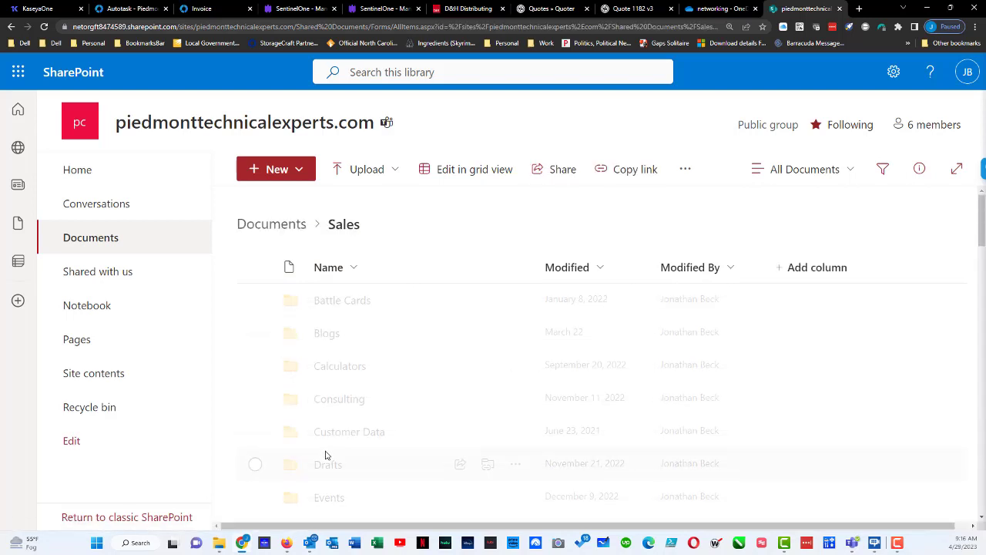
- Open the Teams Training Course folder inside the Videos folder of Sales
scroll(325, 455, down, 1)
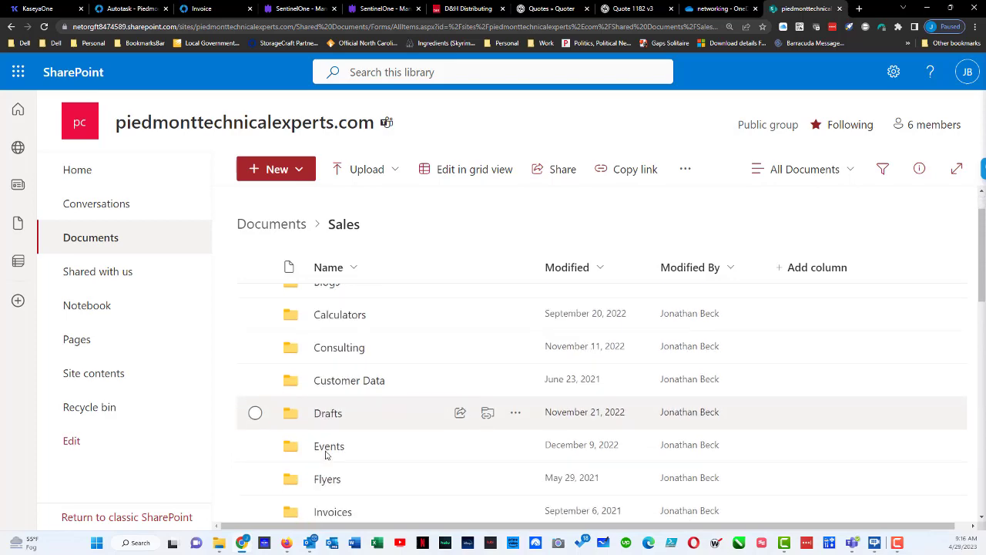
scroll(325, 455, down, 10)
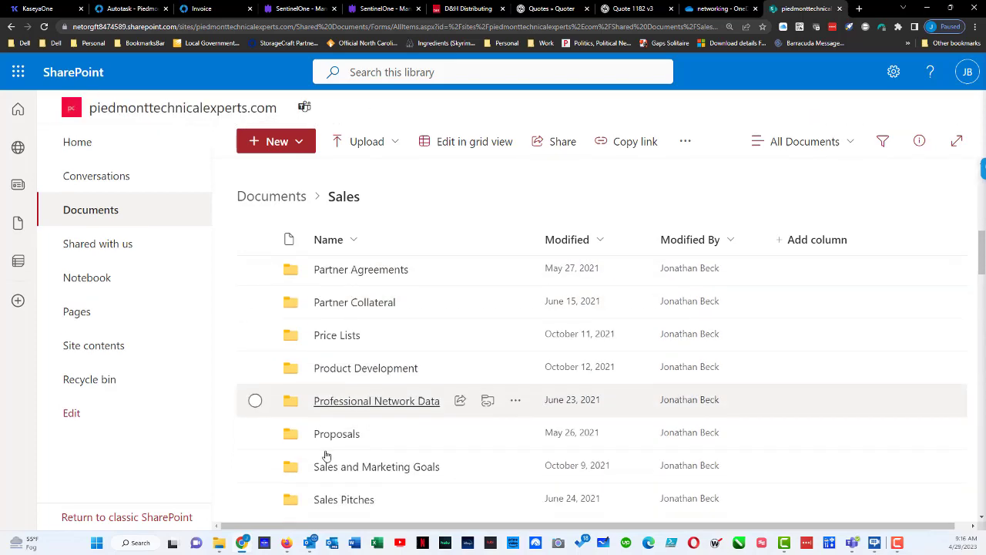
scroll(326, 455, down, 3)
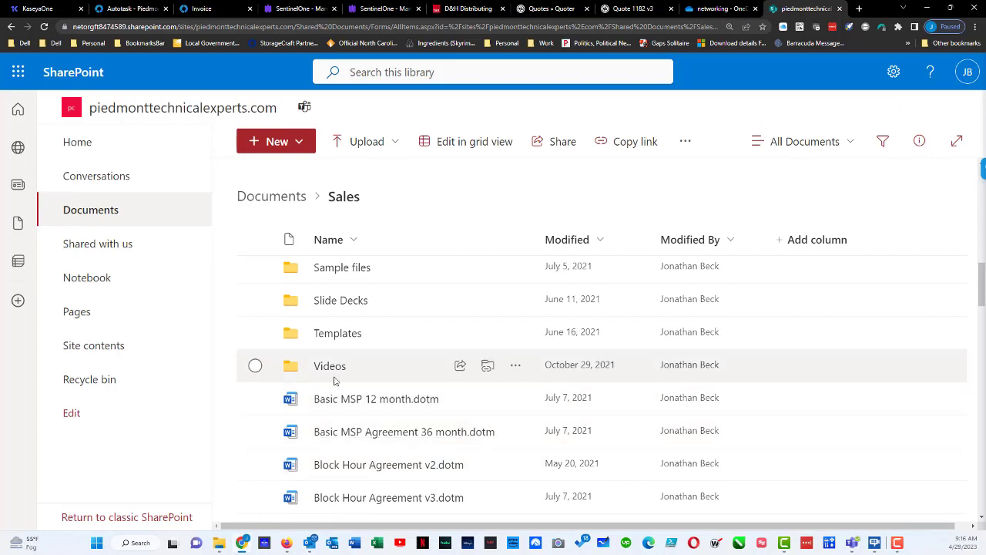
click(337, 375)
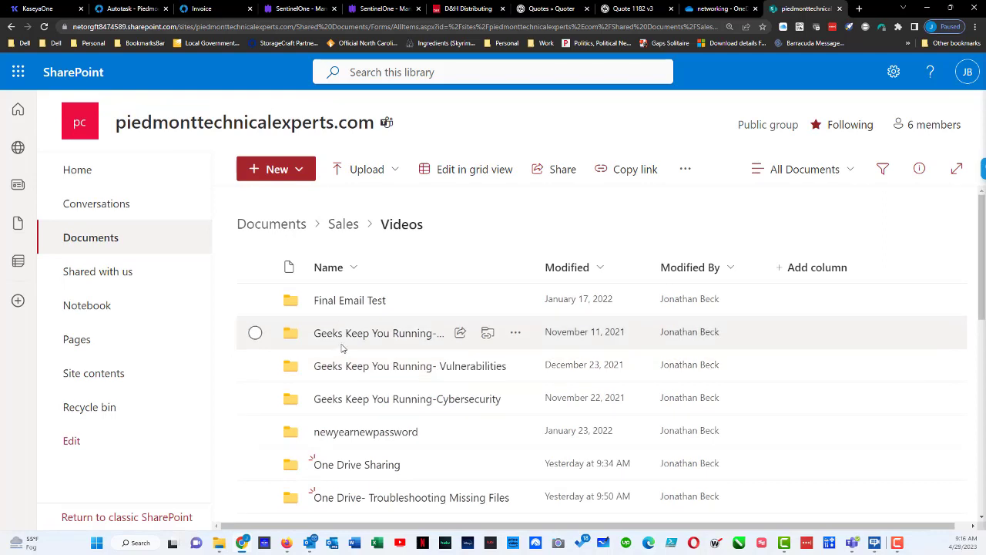
scroll(390, 347, down, 2)
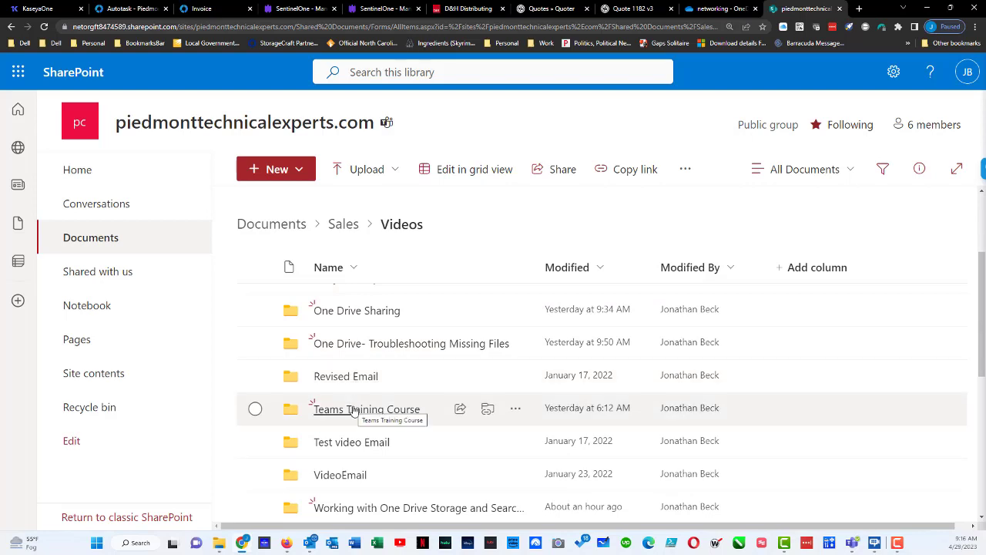
click(356, 412)
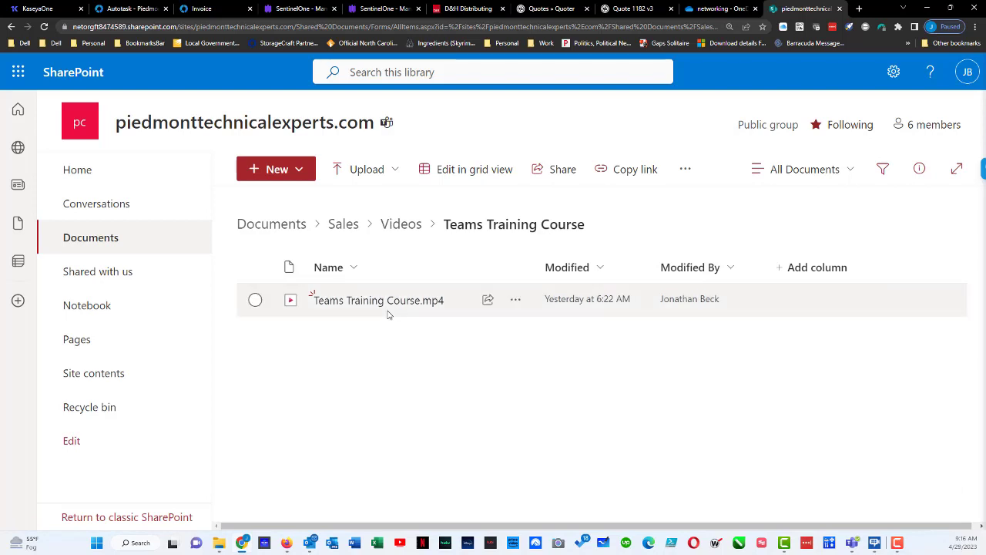
- Start sharing Teams Training Course.mp4 and add the colleague as the link recipient
click(488, 307)
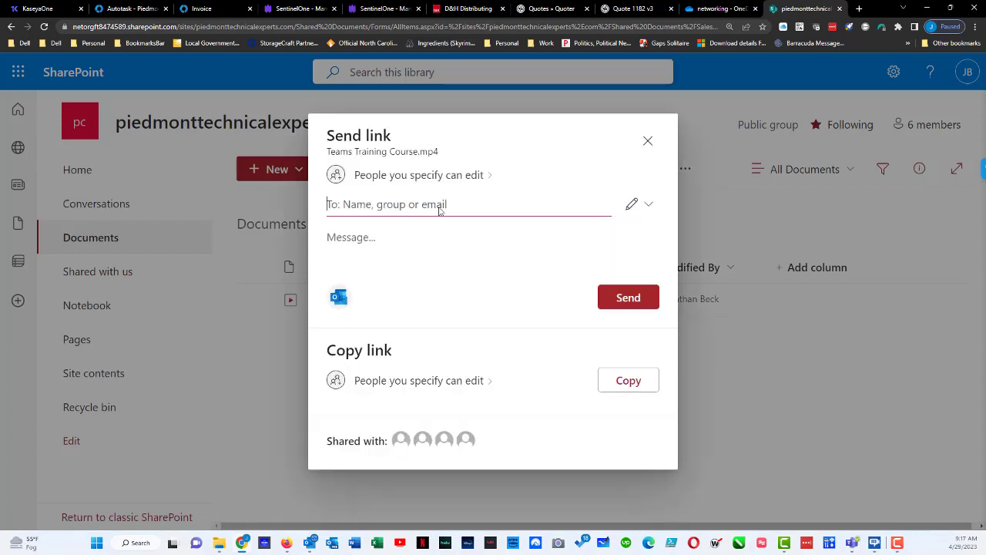
text(pete)
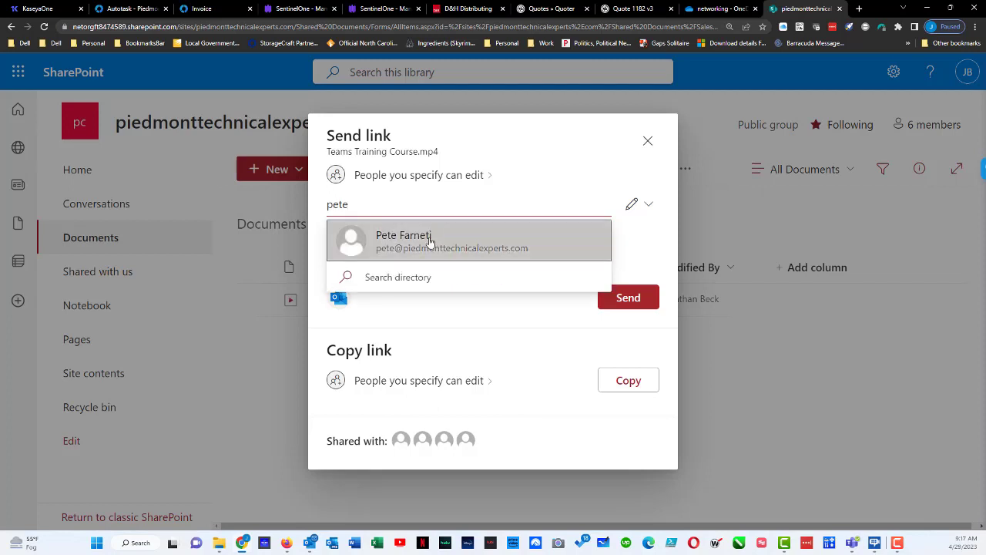
click(431, 243)
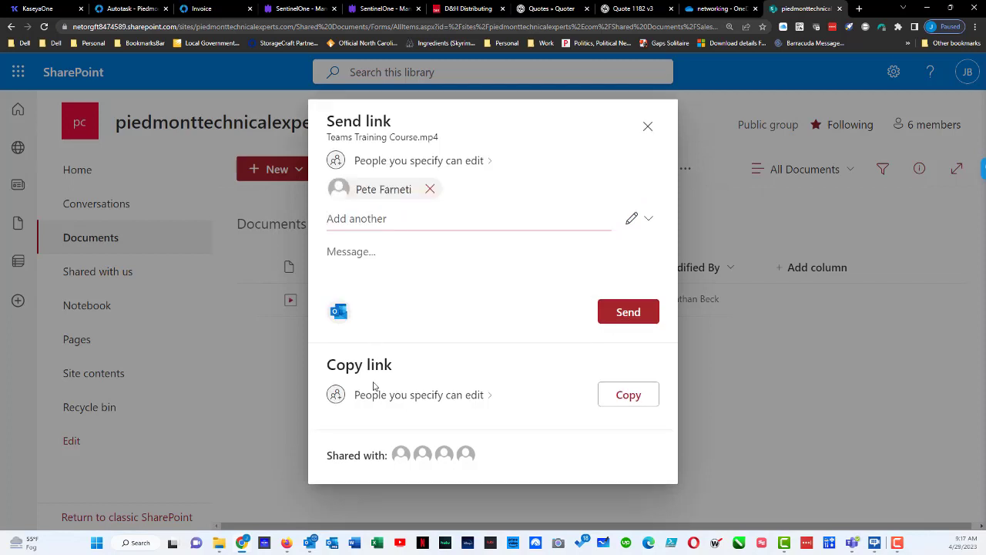
- Copy a link to Teams Training Course.mp4 for chosen people with Can view permission and Block download on, and close the link window
click(402, 394)
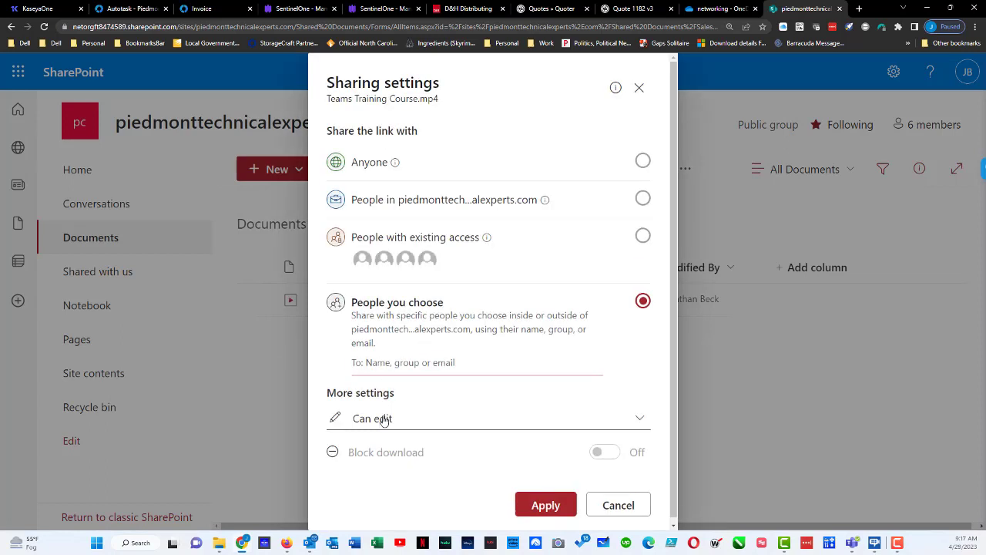
click(383, 419)
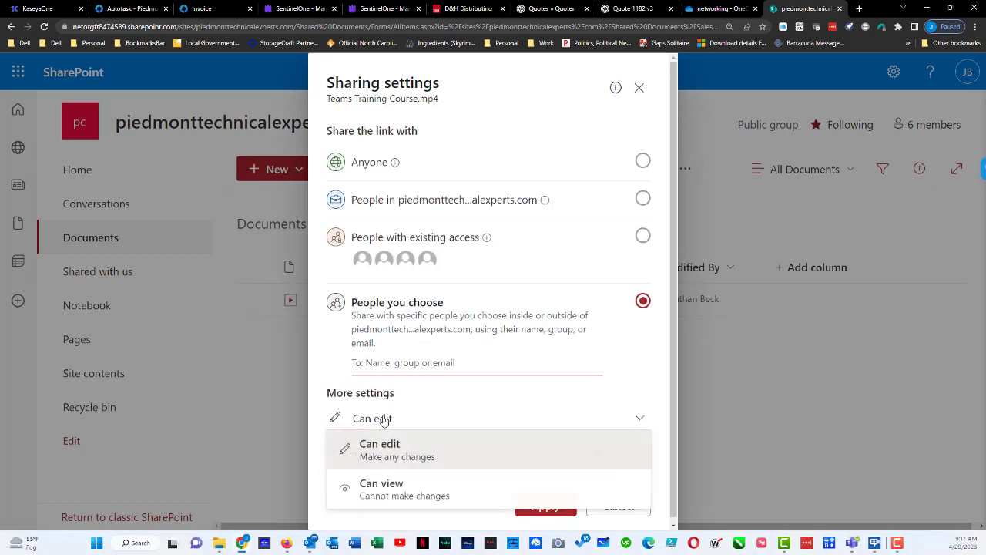
click(378, 484)
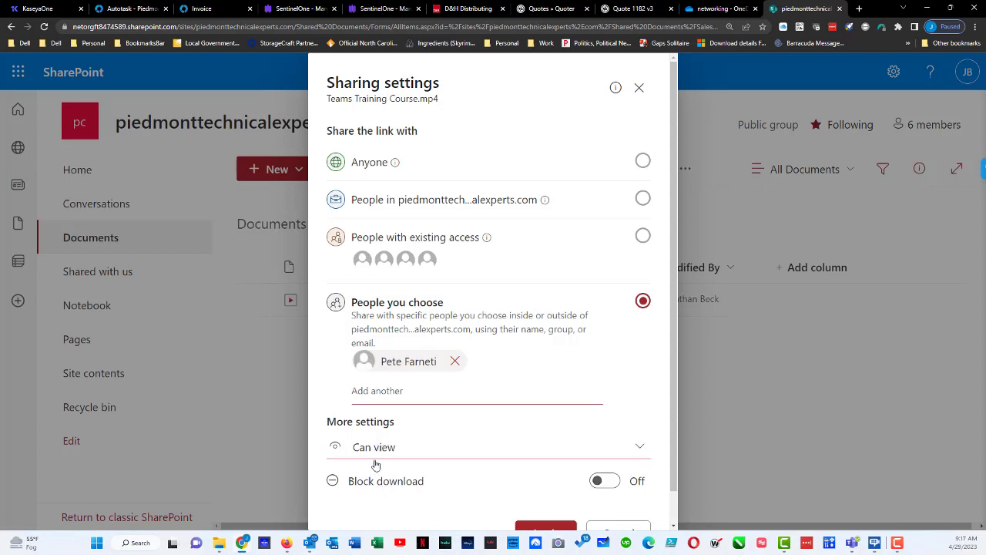
click(614, 482)
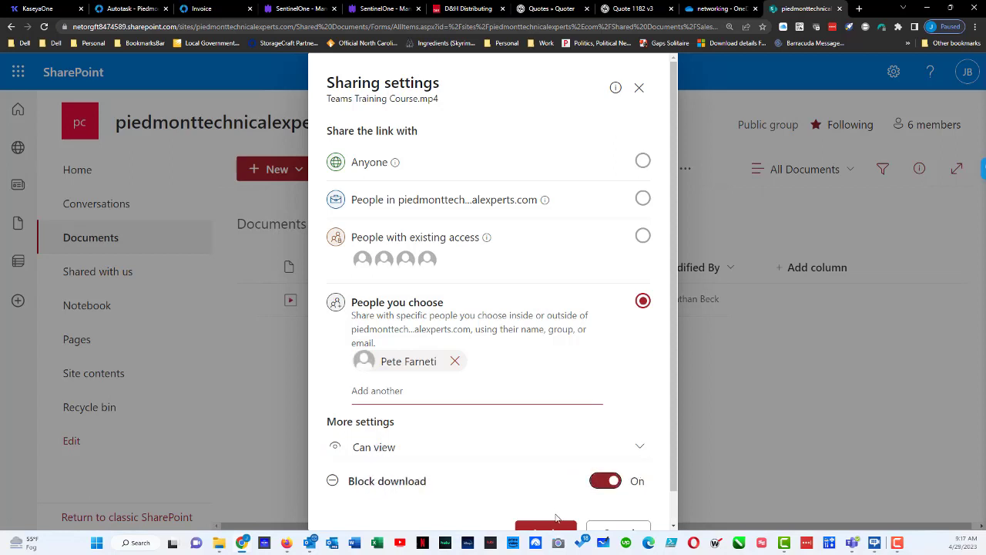
click(551, 531)
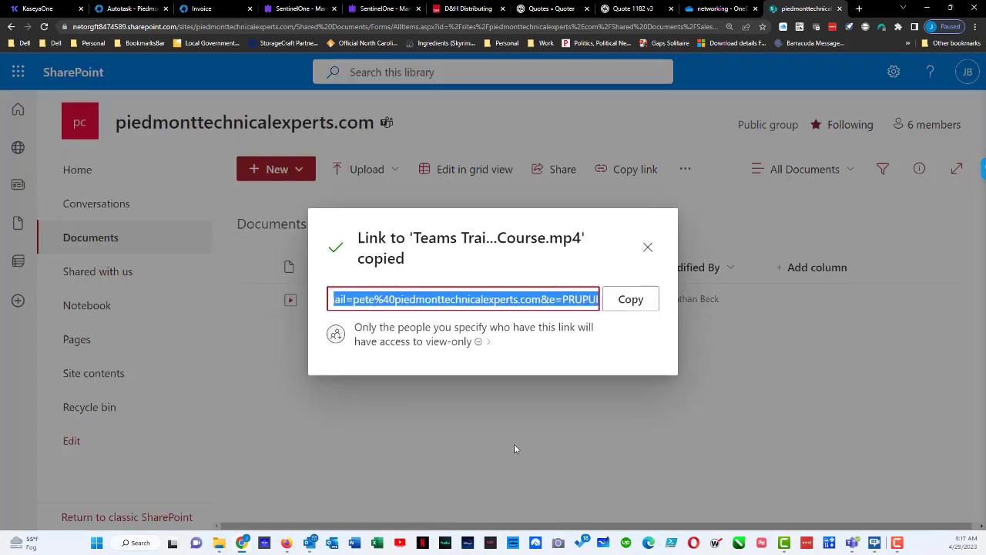
click(617, 303)
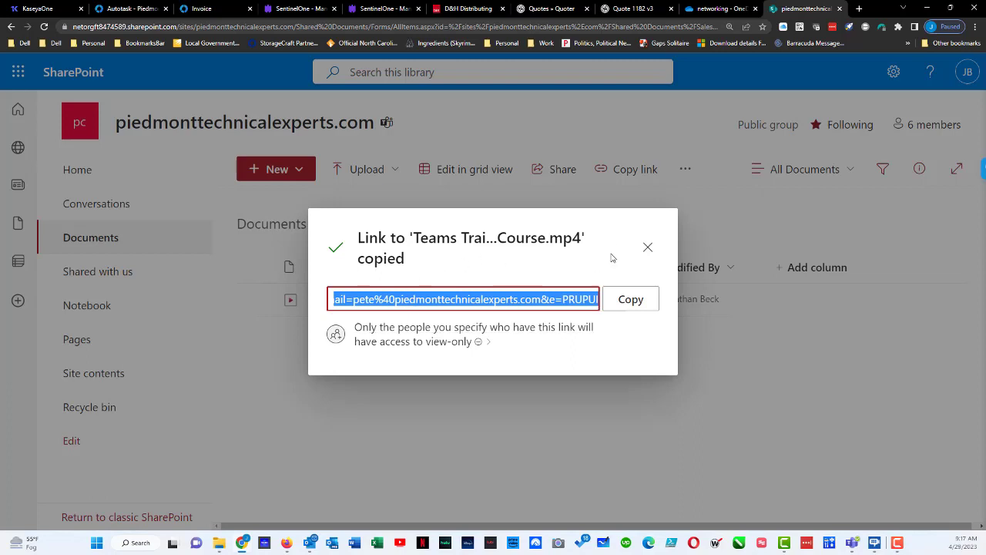
click(648, 249)
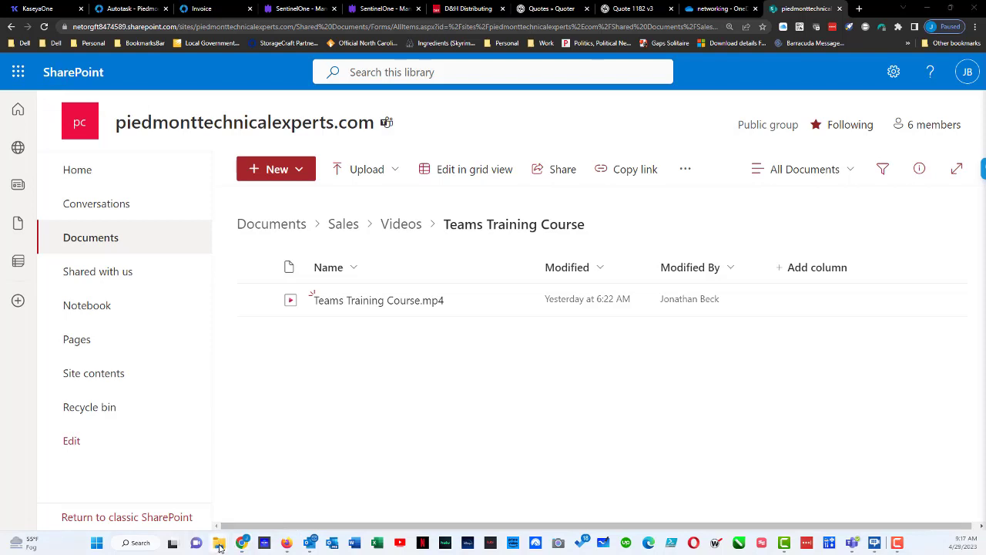
- Switch to the File Explorer window showing the Working with One Drive Storage and Searching folder
click(220, 548)
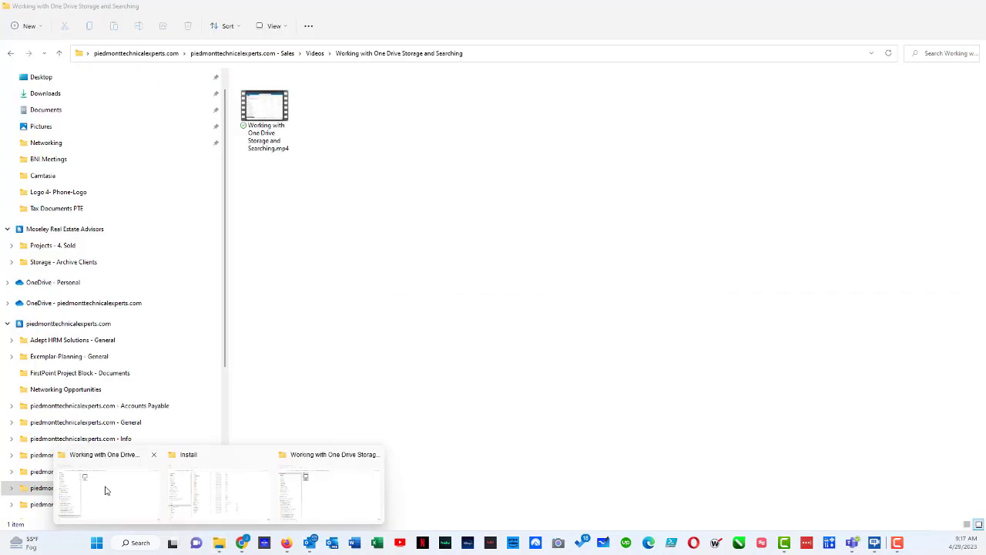
click(106, 491)
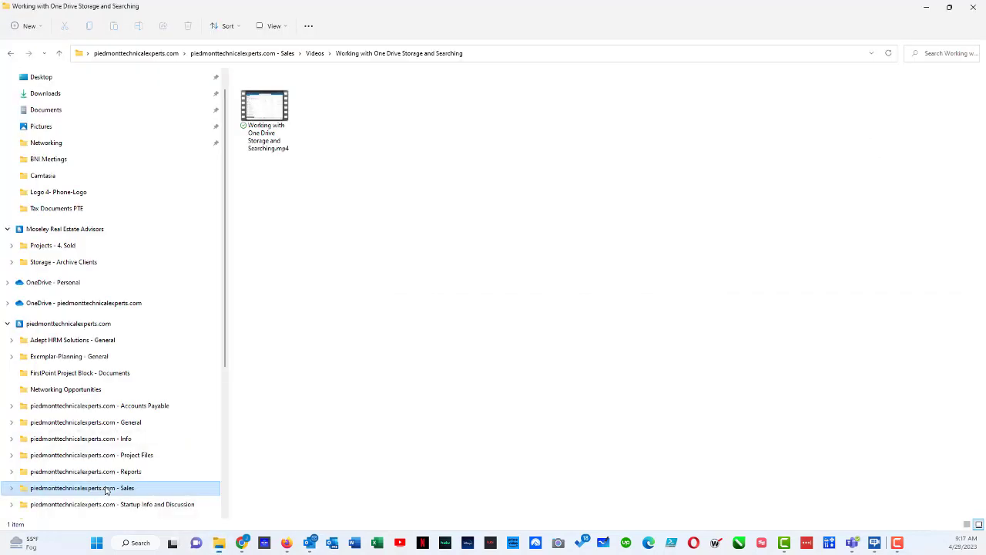
- Start sharing Working with One Drive Storage and Searching.mp4 through OneDrive and add the colleague as the link recipient
click(268, 114)
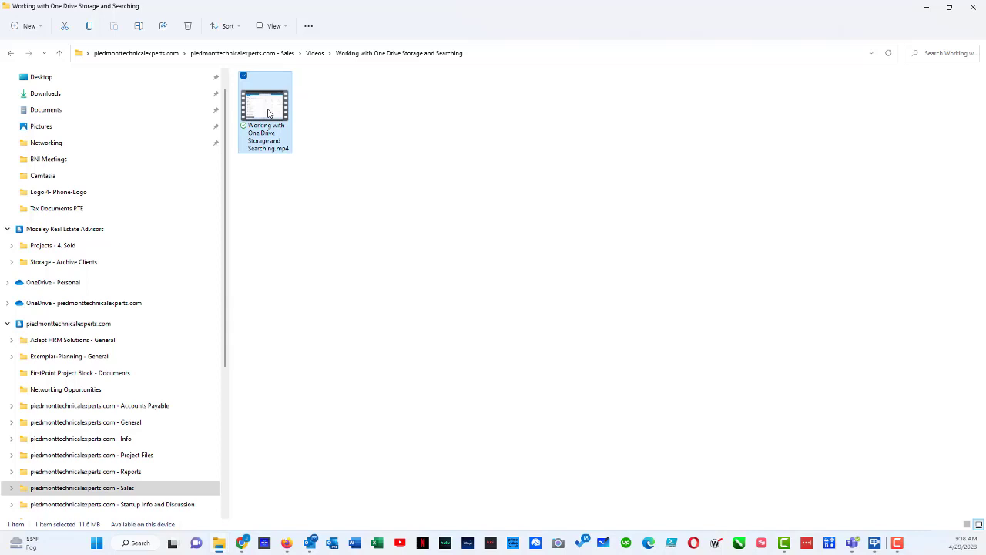
right_click(269, 113)
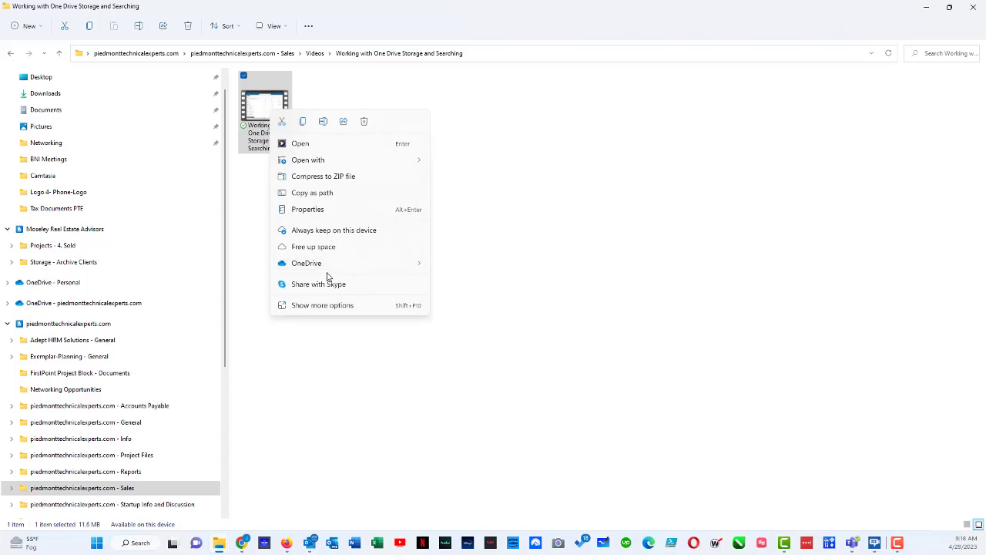
mouse_move(328, 270)
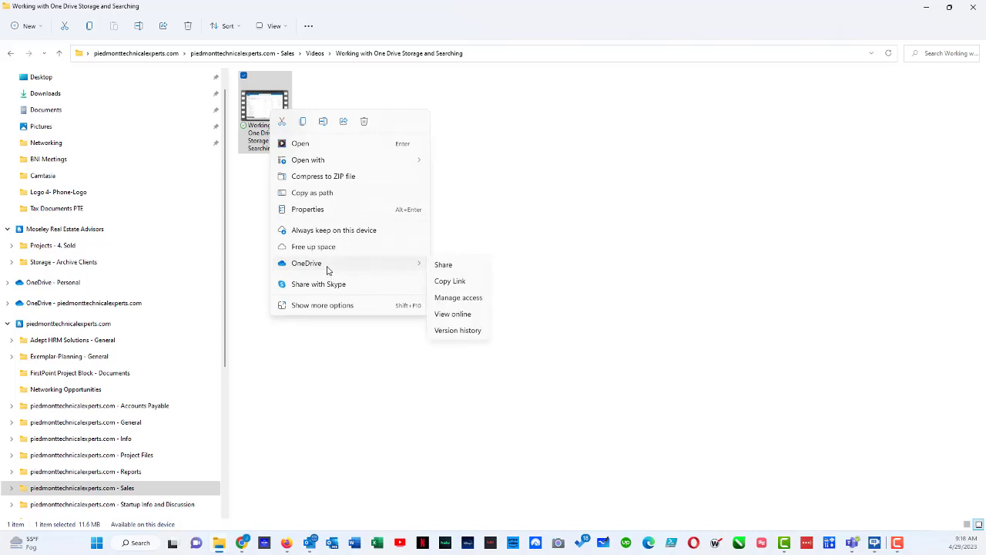
click(443, 266)
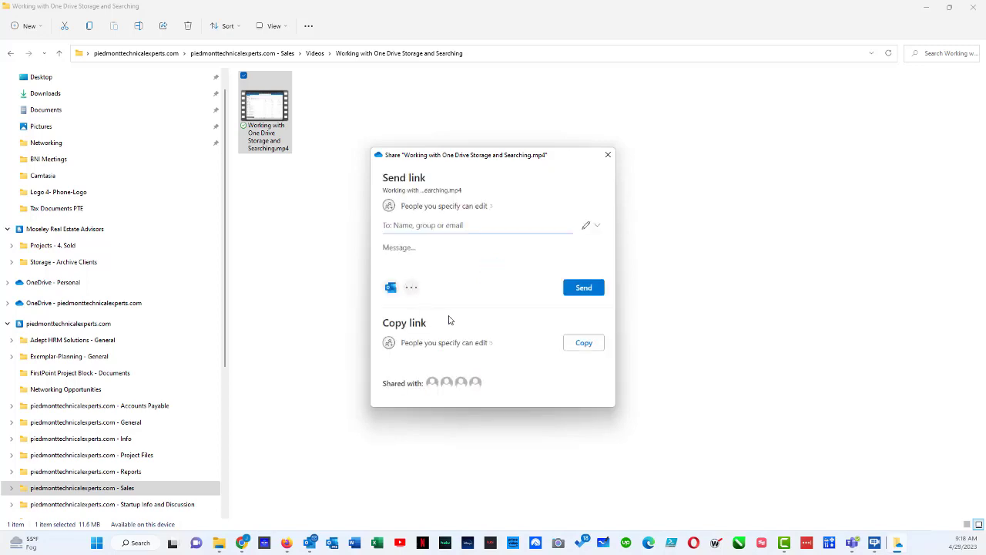
click(454, 225)
text(pete)
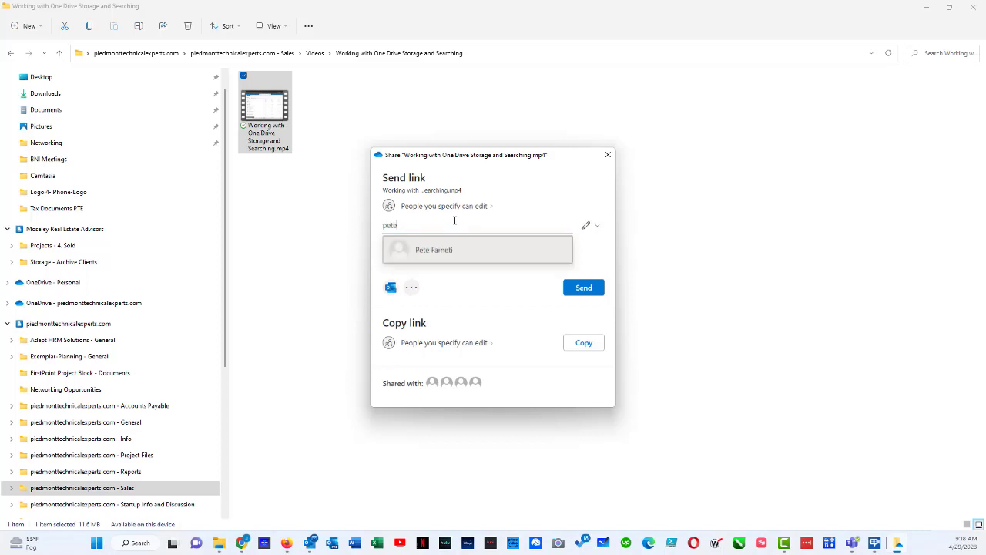
click(443, 250)
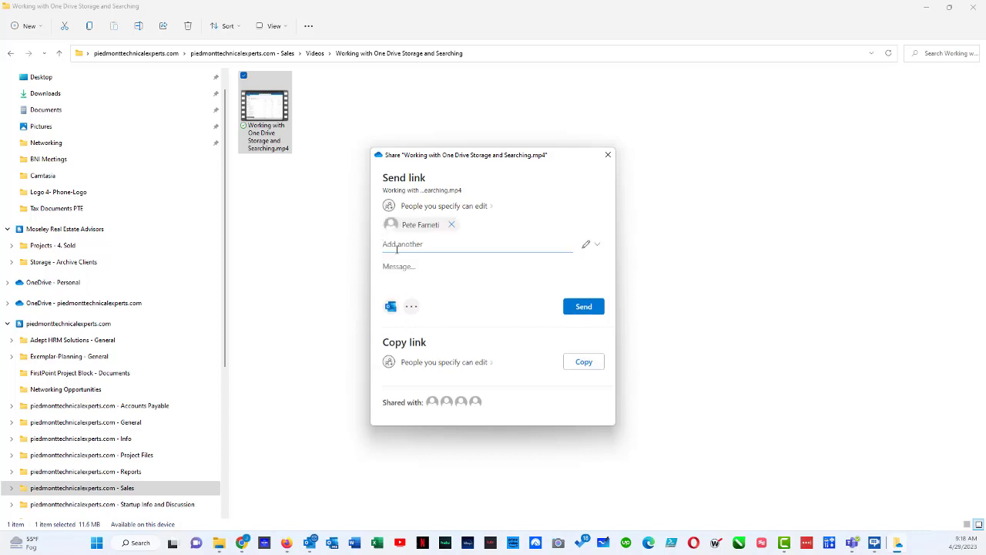
- Create a link to the One Drive video for chosen people with Can view permission and Block download on, and close the share window
click(486, 365)
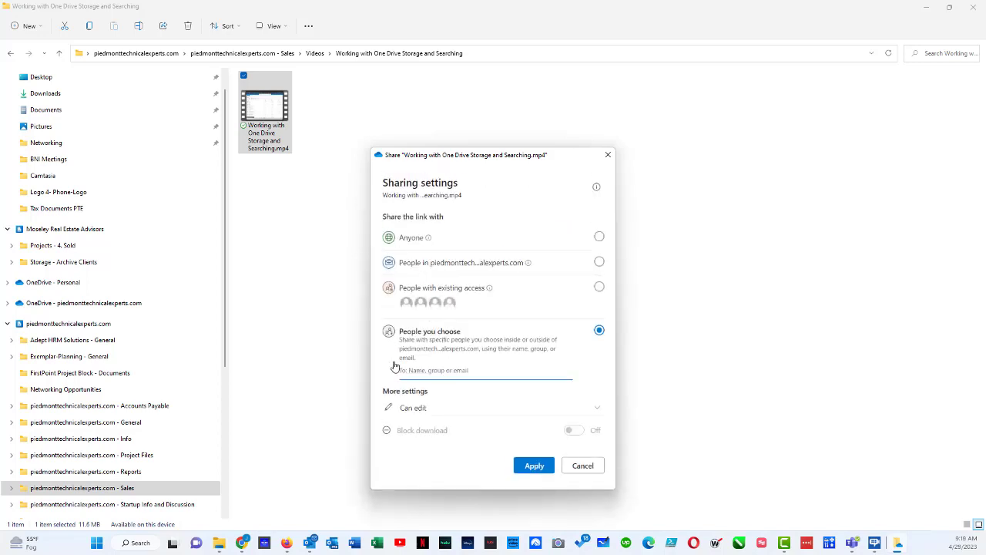
click(444, 408)
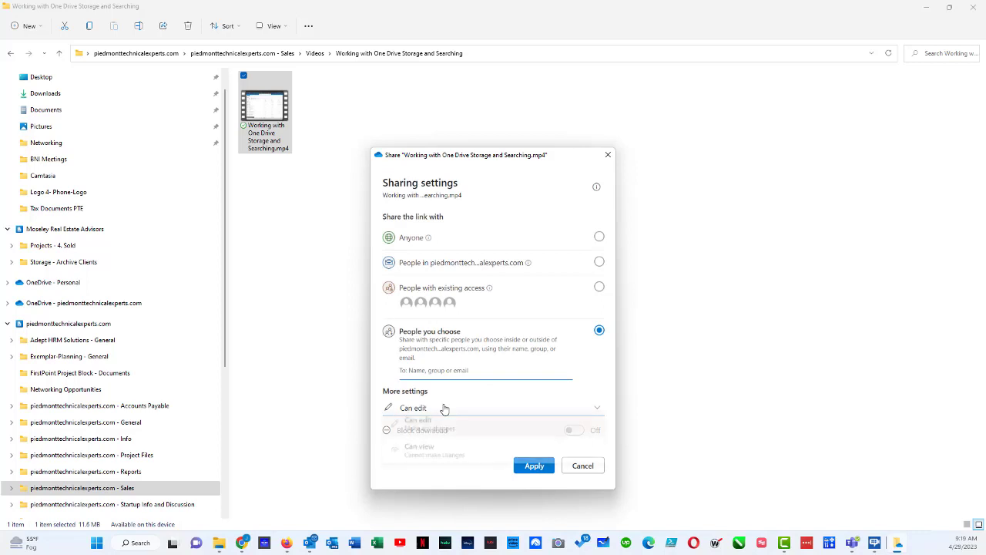
click(418, 451)
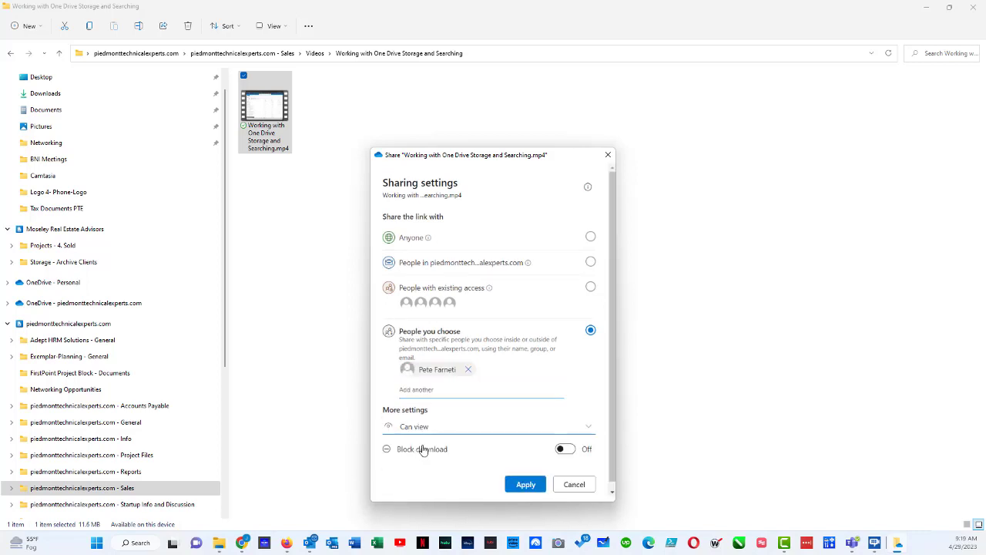
click(567, 449)
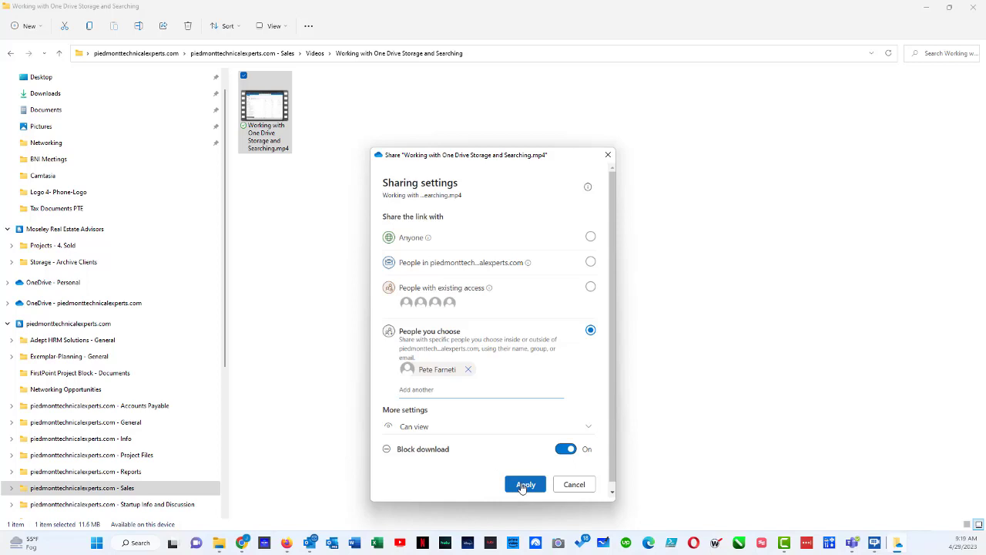
click(524, 484)
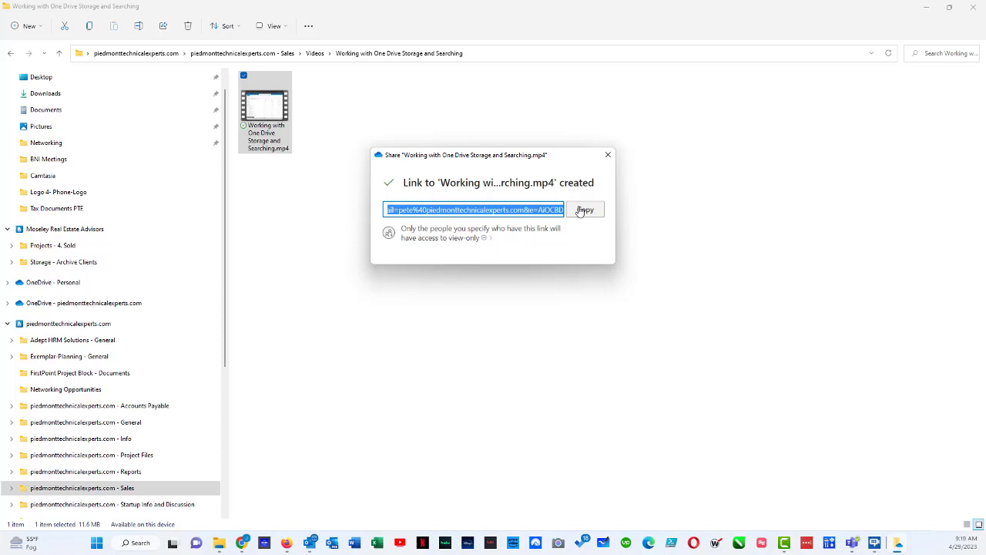
click(608, 154)
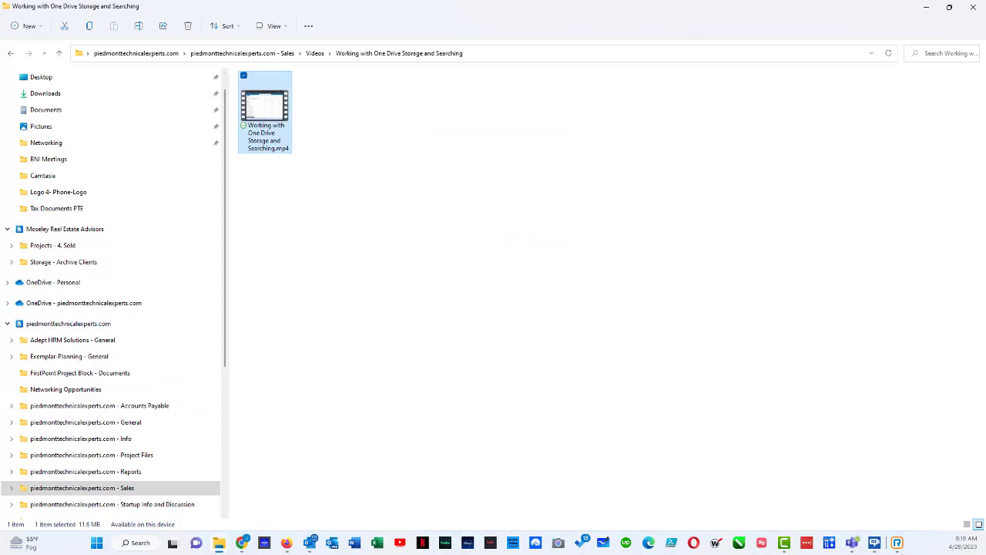
- Switch to Microsoft Teams and maximize its window
click(856, 545)
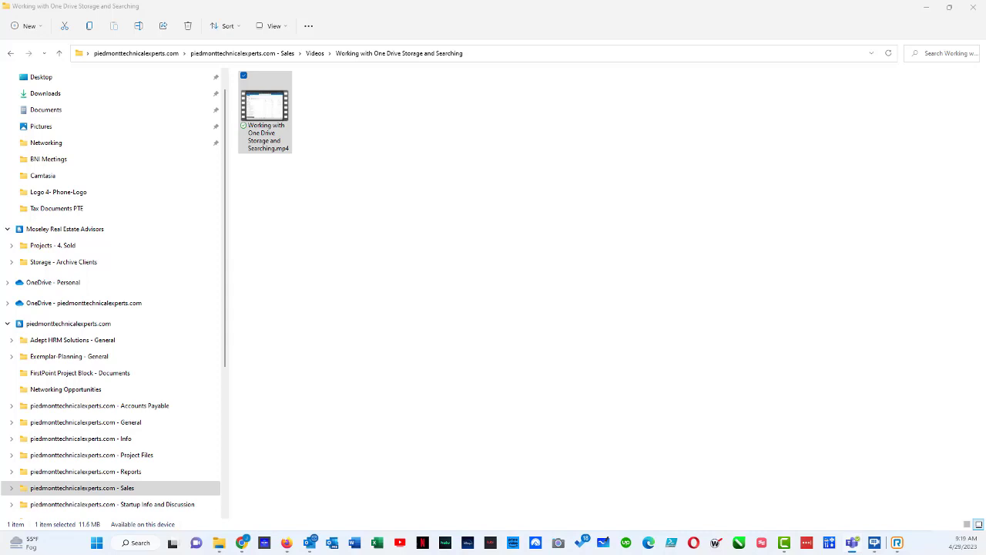
drag(355, 551, 447, 181)
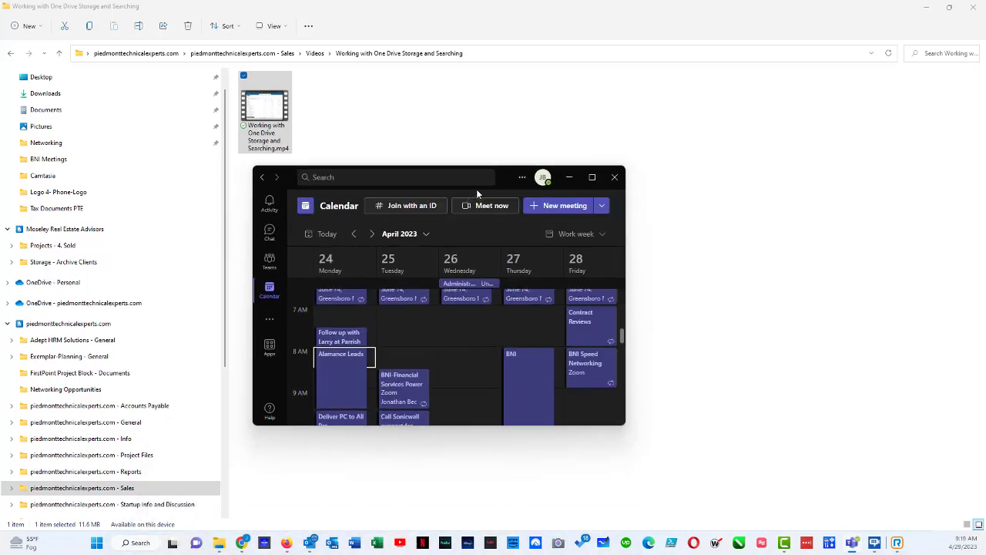
click(591, 177)
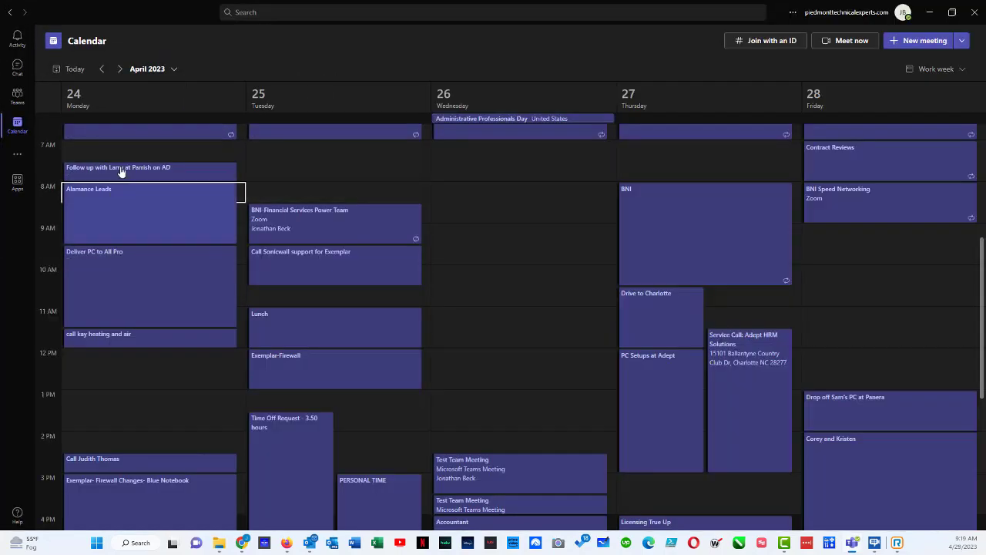
- Open the Home Telecom folder in the files of the Project Files channel of the piedmonttechnicalexperts.com team
click(17, 95)
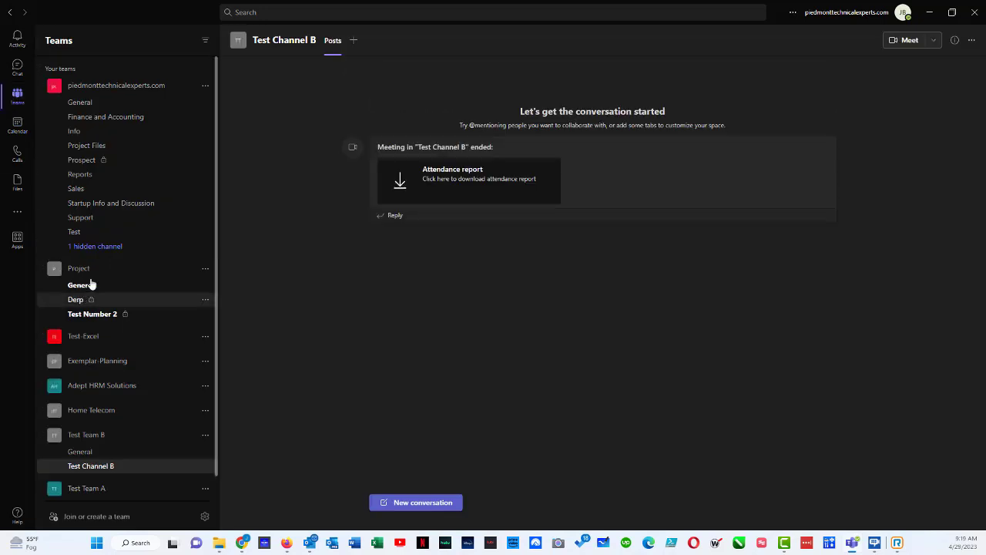
click(88, 146)
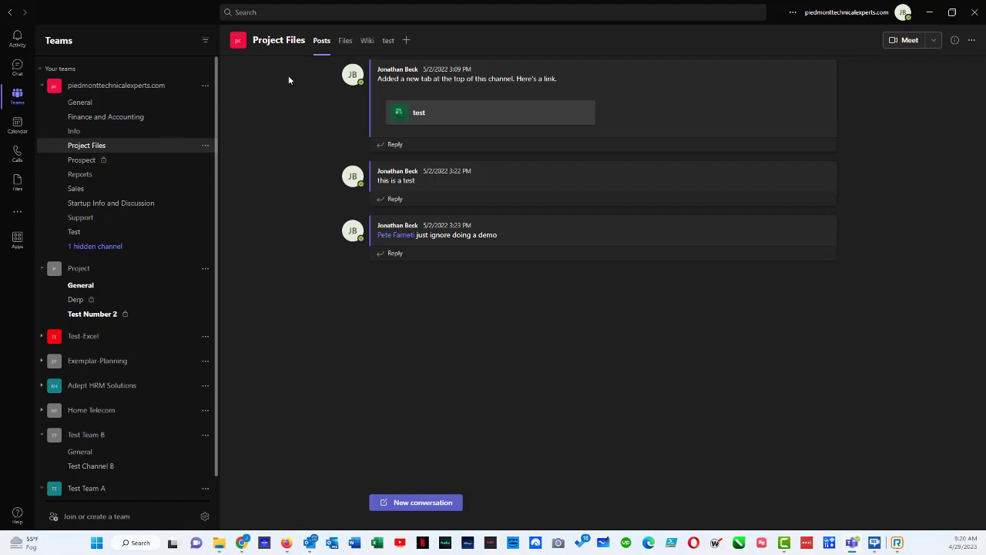
click(345, 41)
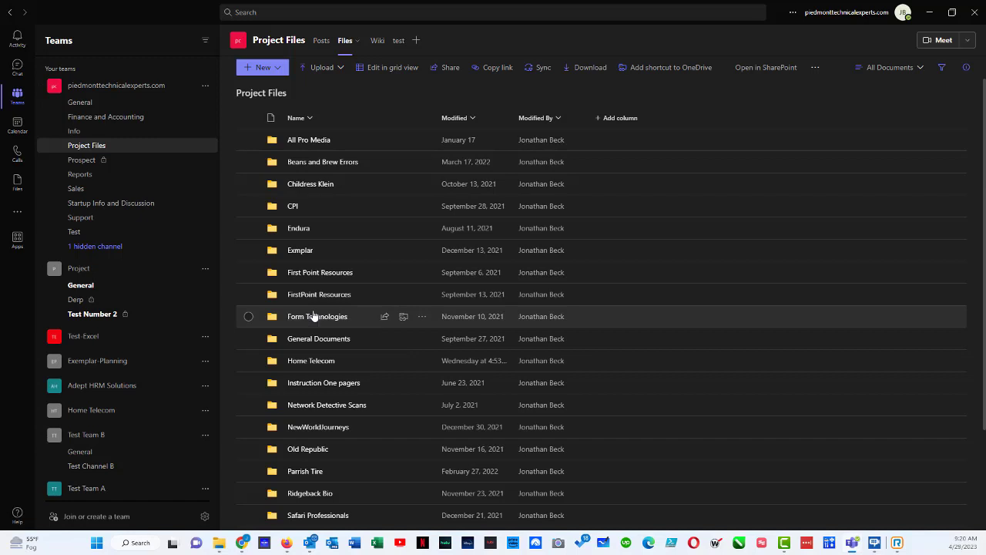
click(306, 363)
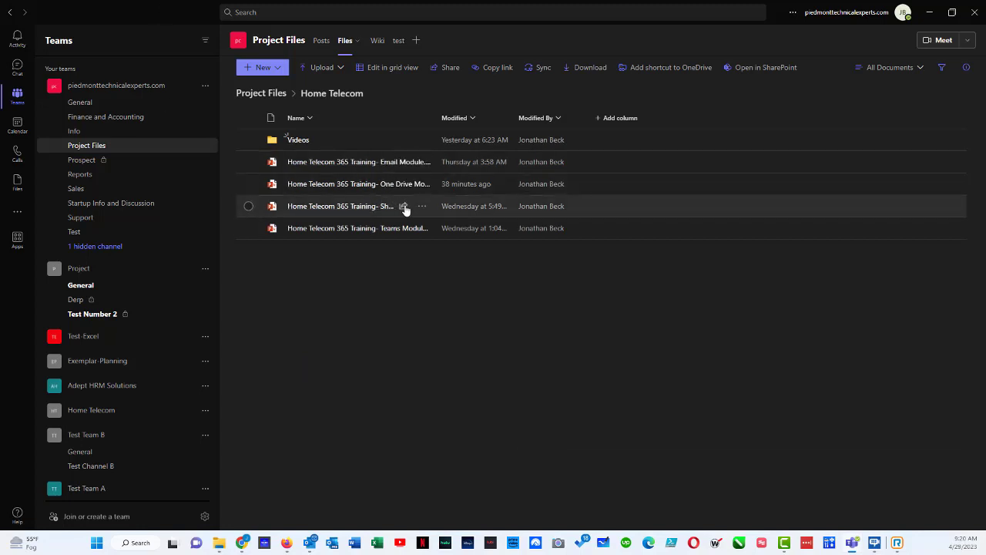
- Start sharing Home Telecom 365 Training- Sharepoint Module.pptm and add the colleague as the link recipient
click(404, 207)
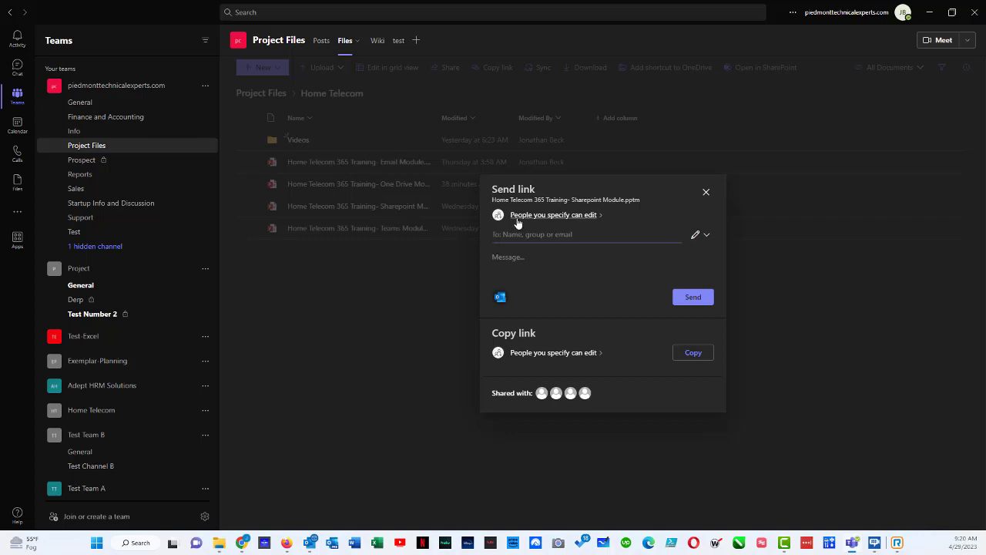
text(pete)
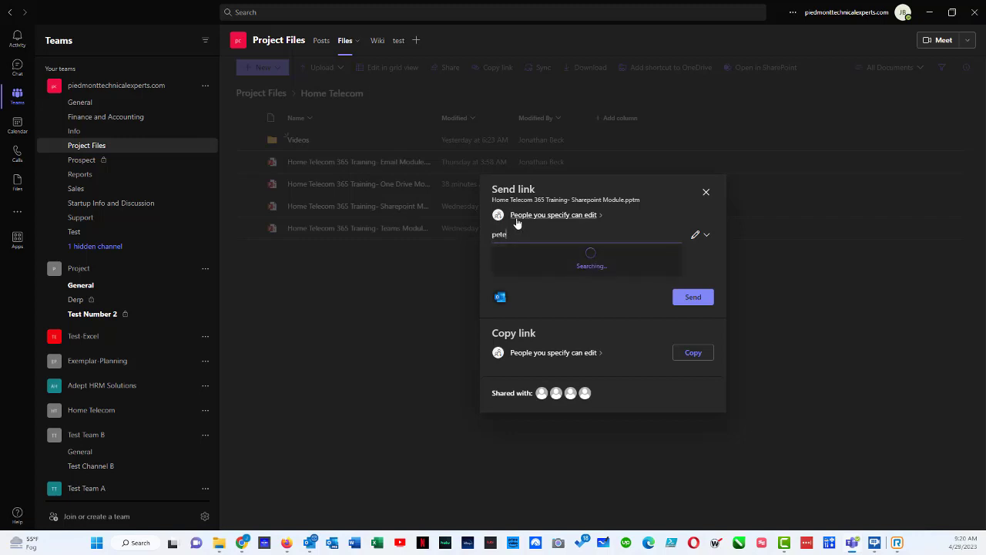
click(526, 261)
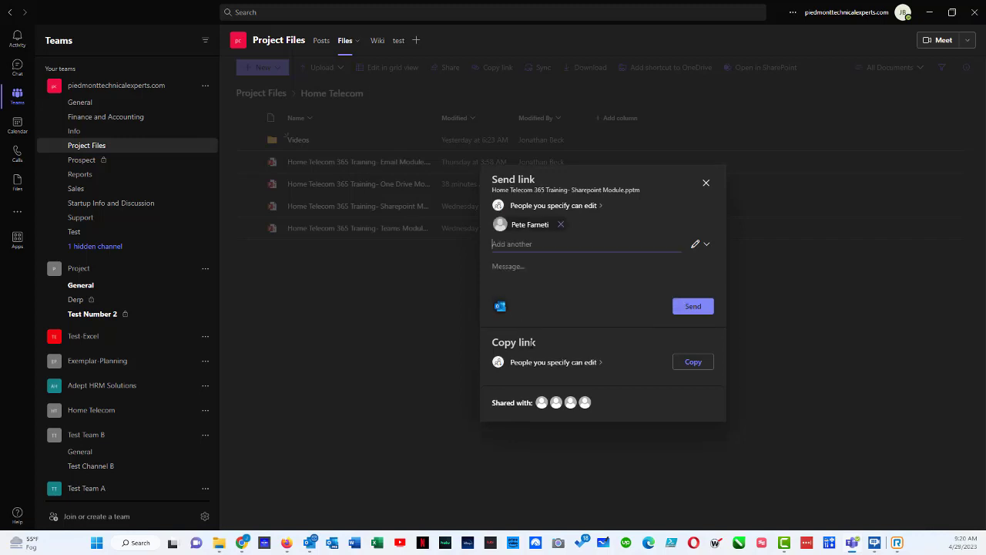
- Copy a link to the Sharepoint Module presentation for chosen people with Can view permission and Block download on, and close the link window
click(583, 364)
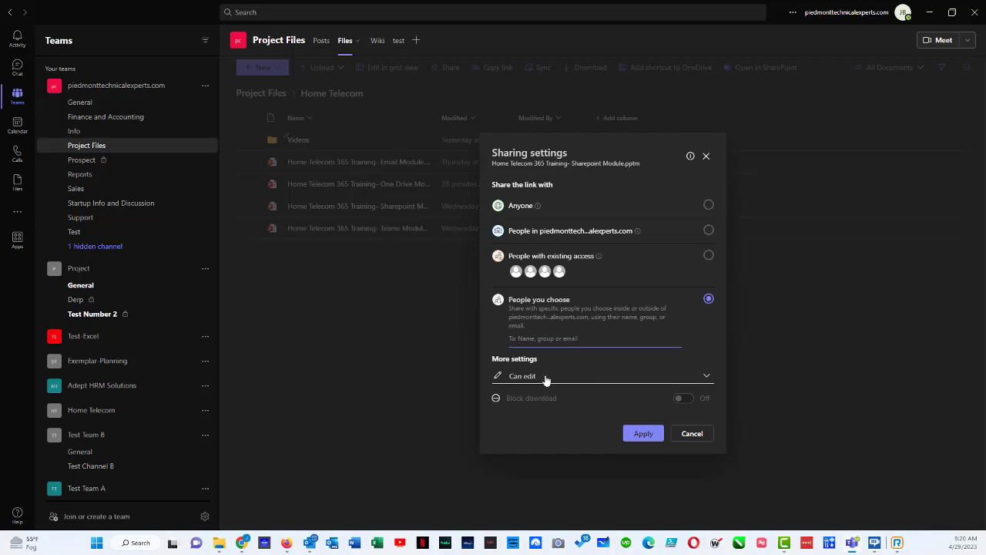
click(546, 377)
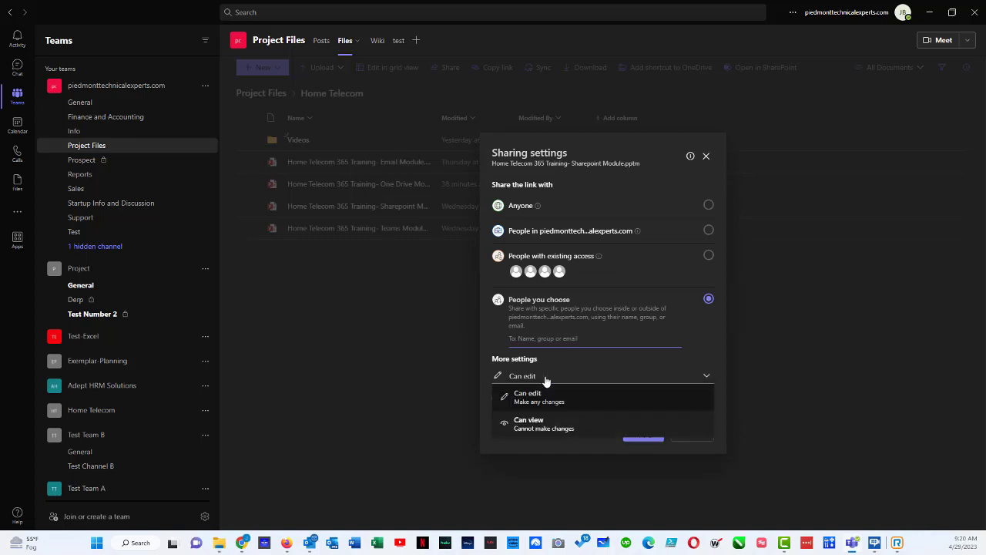
click(539, 423)
click(674, 413)
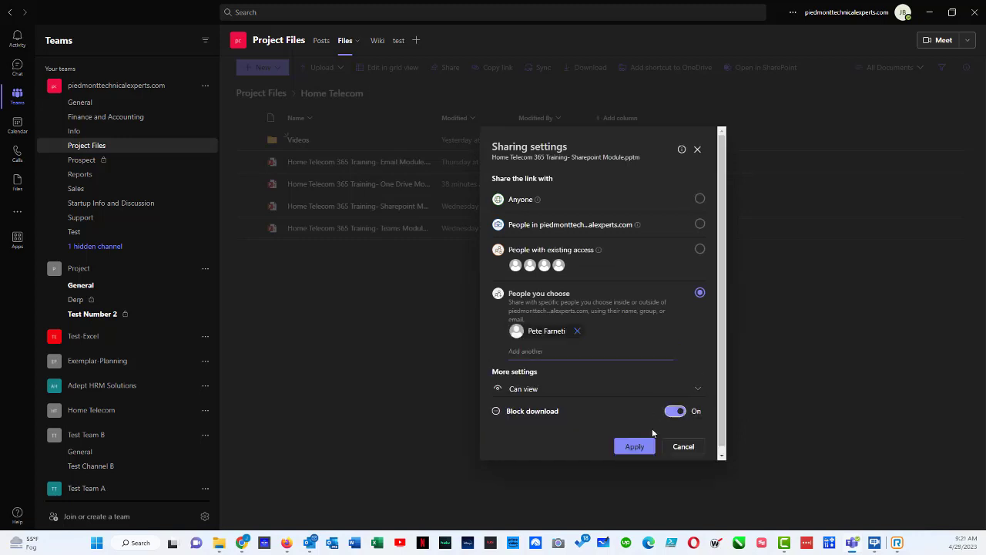
click(641, 447)
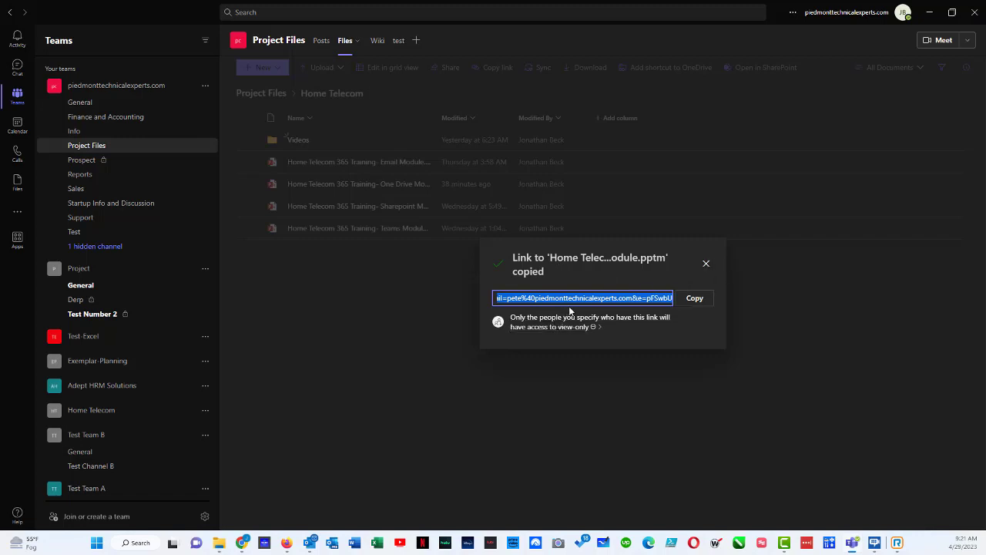
click(707, 266)
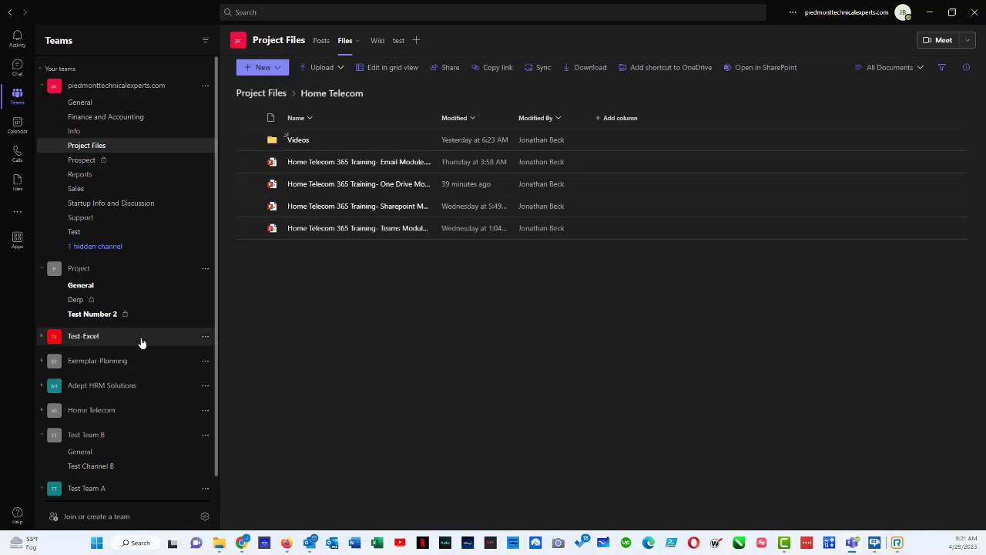